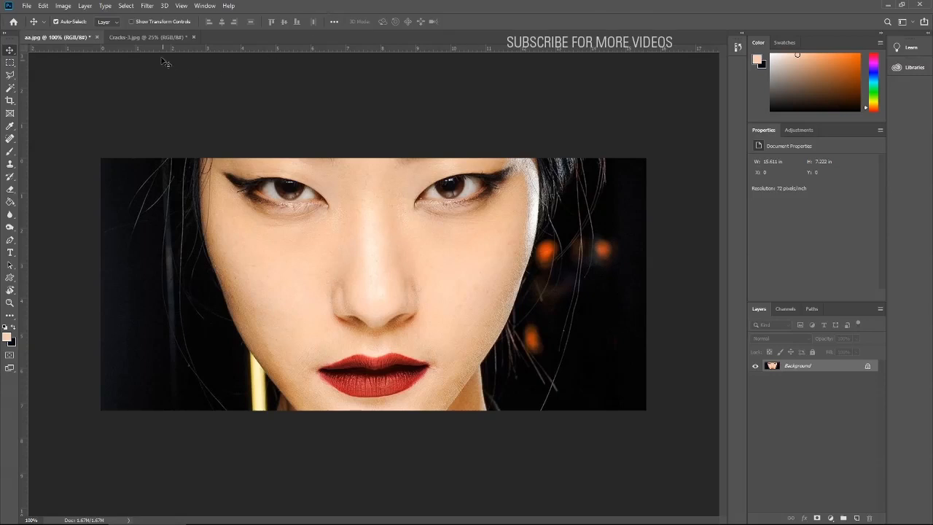
- Sample the face's skin tone in aa.jpg with the Eyedropper and inspect the foreground colour's hex code
left_click(153, 37)
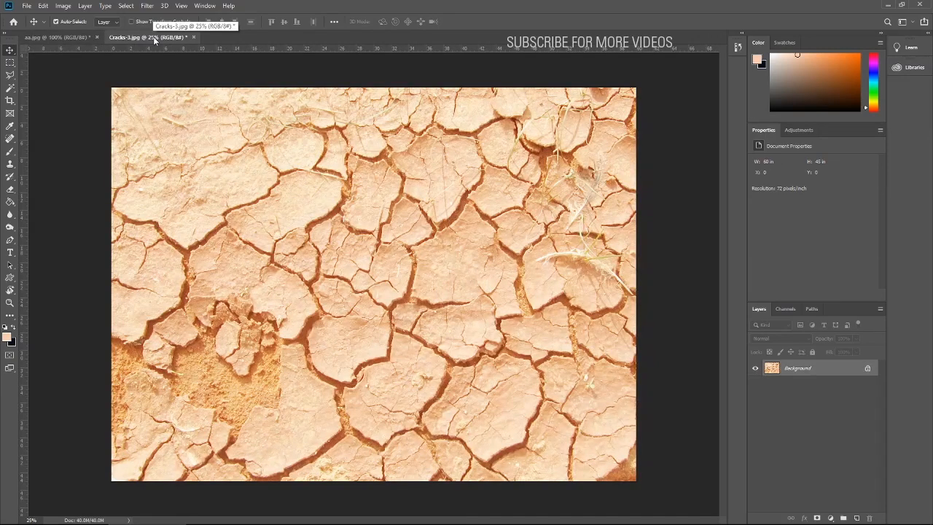
left_click(70, 38)
key("i")
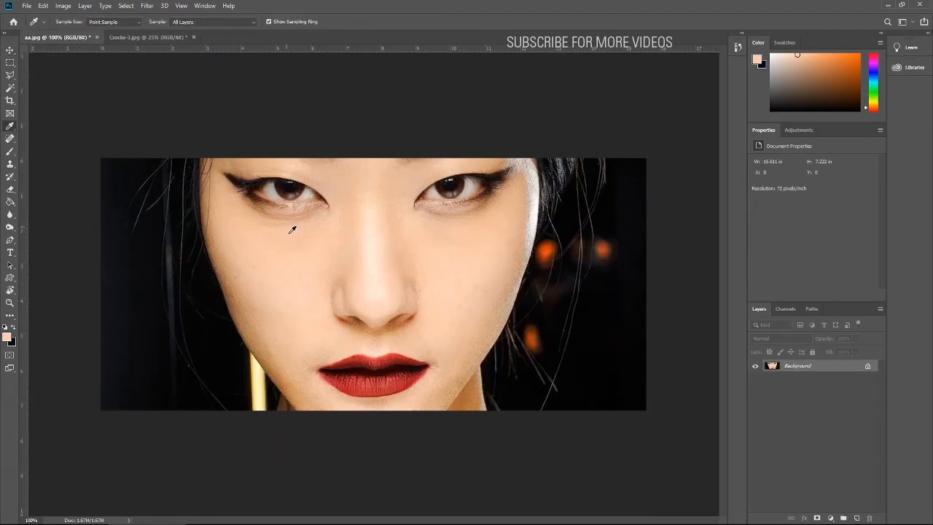
left_click(6, 338)
double_click(745, 202)
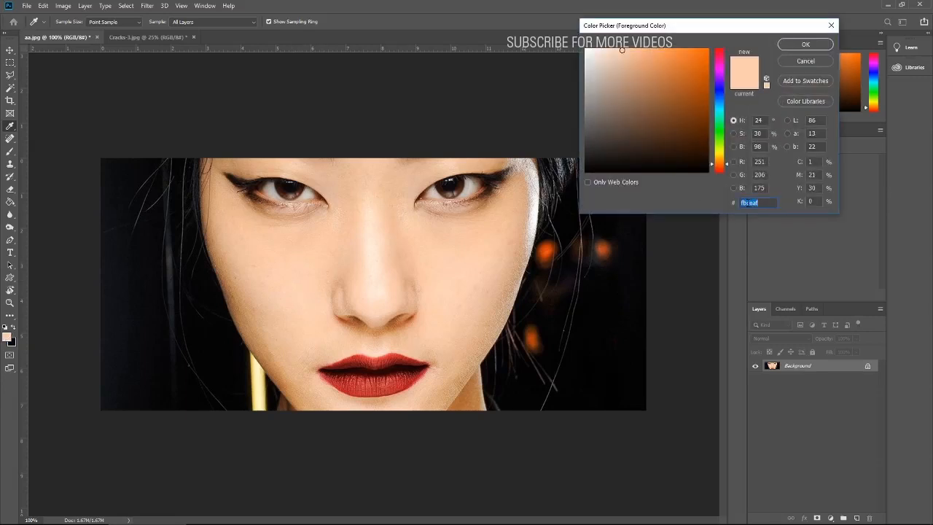
left_click(805, 44)
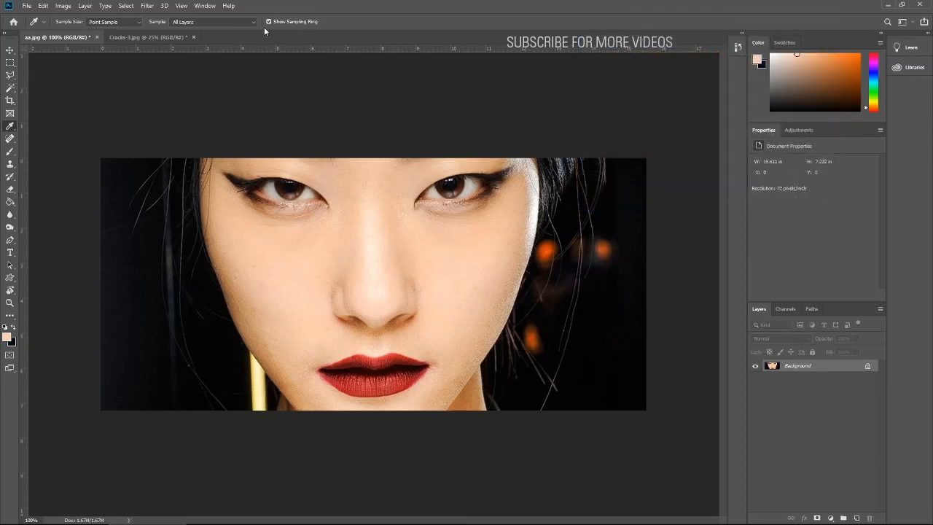
- Add a Brightness/Contrast adjustment to Cracks-3.jpg with brightness -17 and contrast -4
left_click(146, 37)
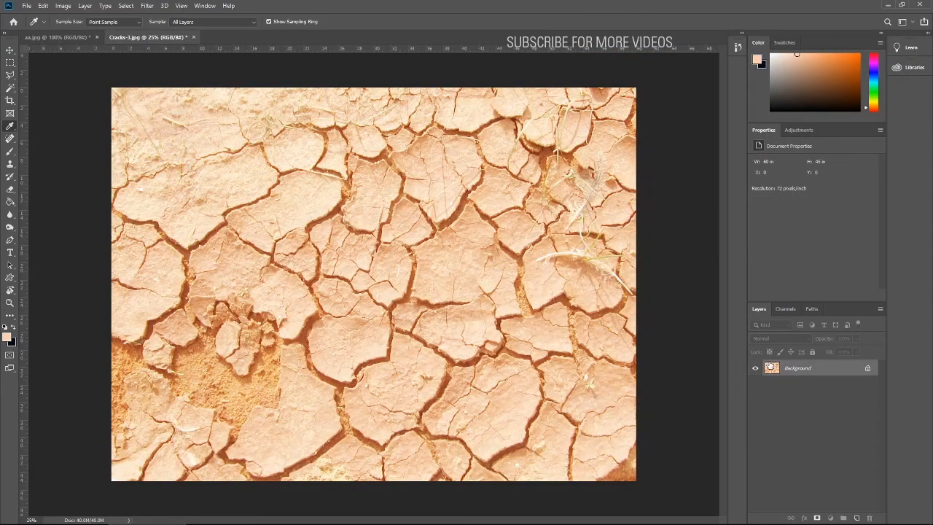
left_click(796, 132)
left_click(776, 151)
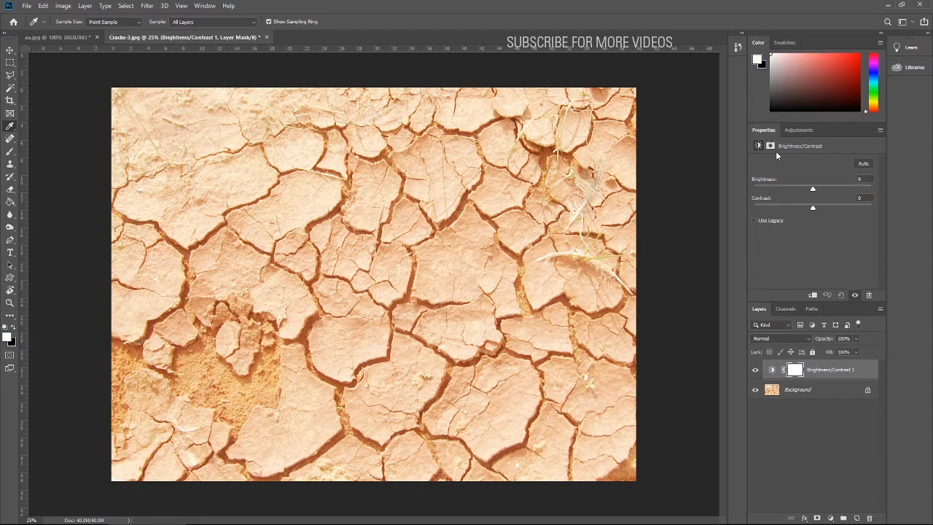
left_click_drag(806, 188, 810, 212)
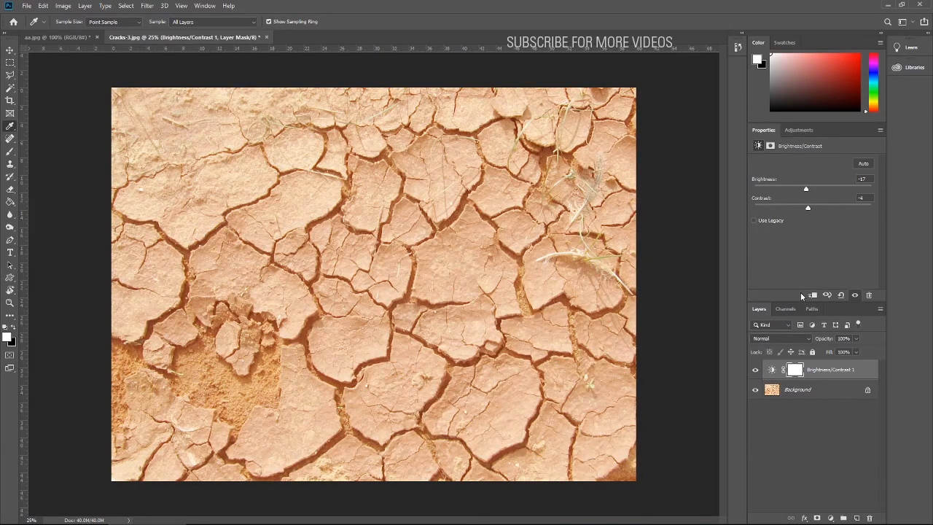
- Merge the Brightness/Contrast adjustment into the Background layer of Cracks-3.jpg
left_click(773, 391)
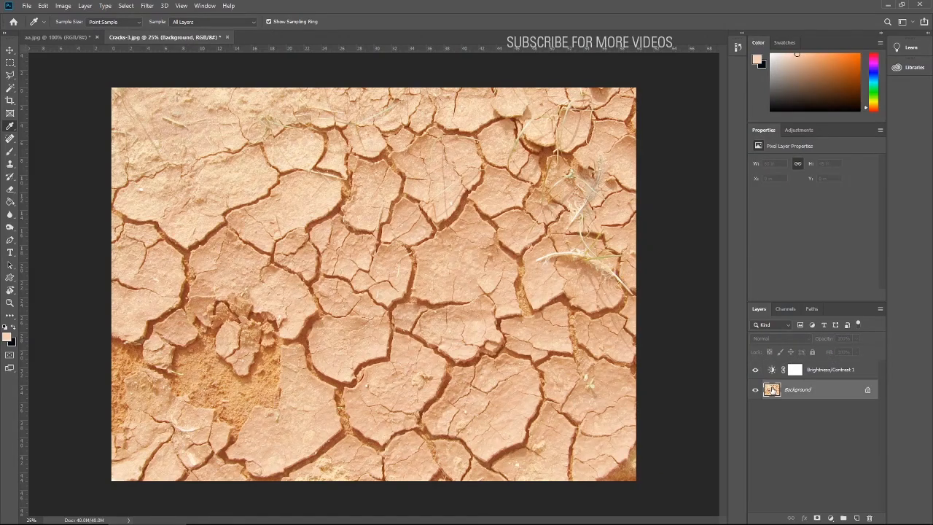
left_click(773, 372)
key("Delete")
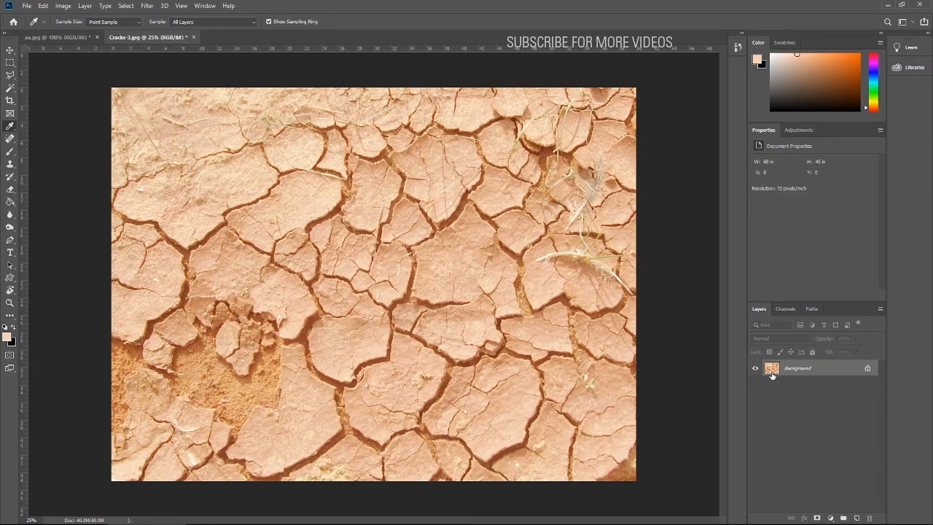
- Sample the cracked soil's colour, inspect its values, and compare it with the skin in aa.jpg
left_click(234, 267)
left_click(7, 339)
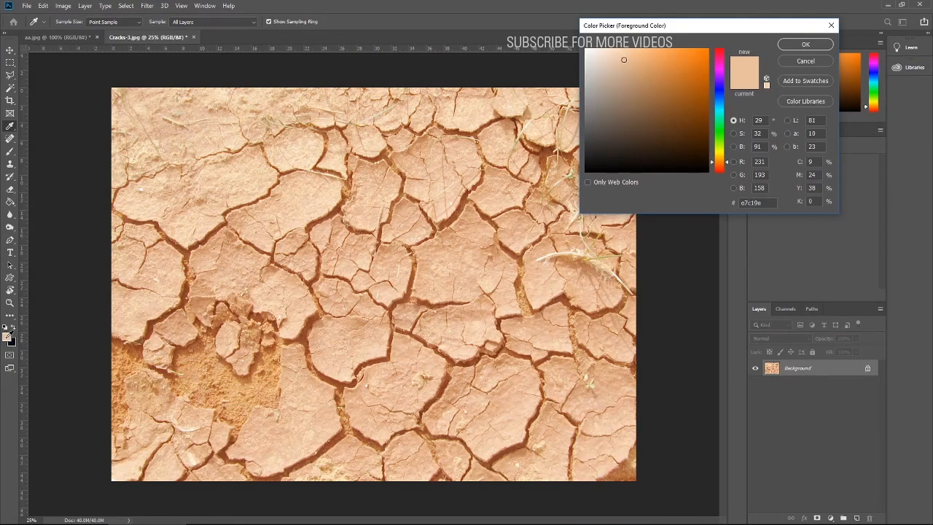
left_click(802, 45)
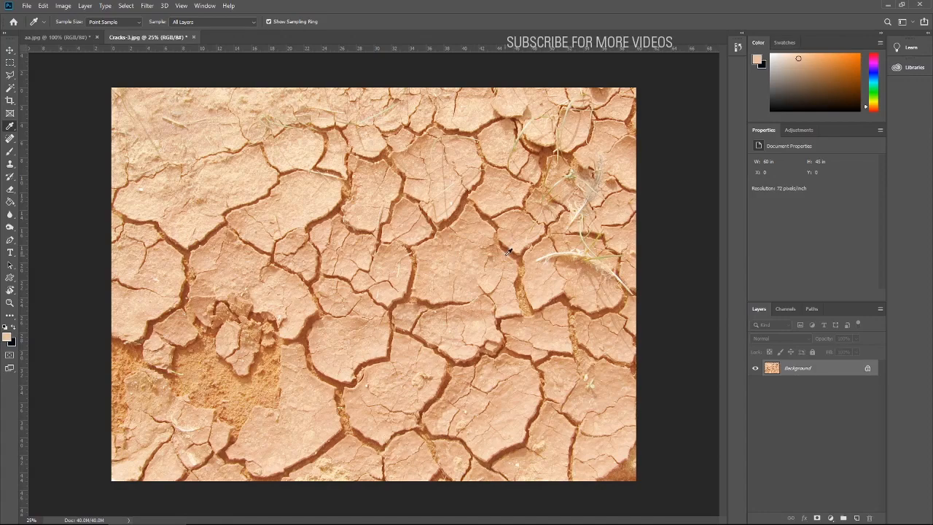
left_click(73, 37)
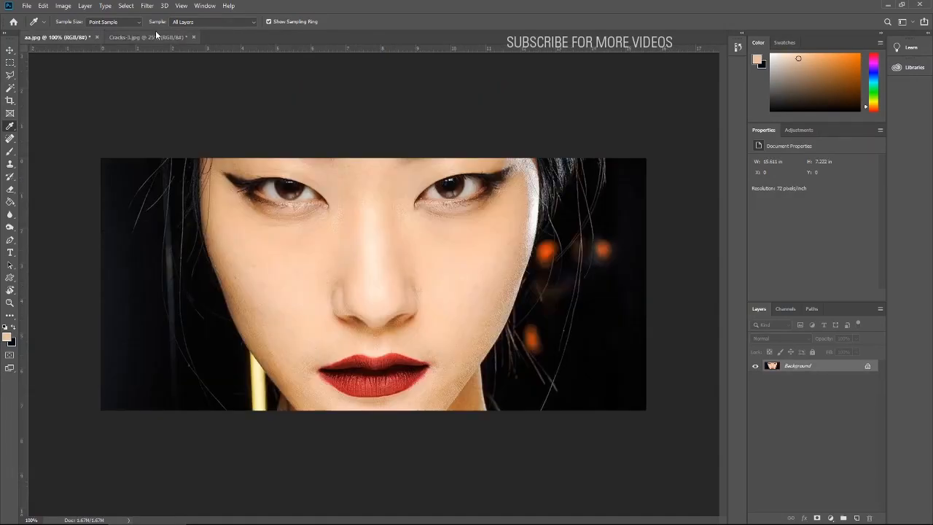
- Copy the entire Cracks-3.jpg image and paste it as a new layer above the portrait in aa.jpg
left_click(149, 37)
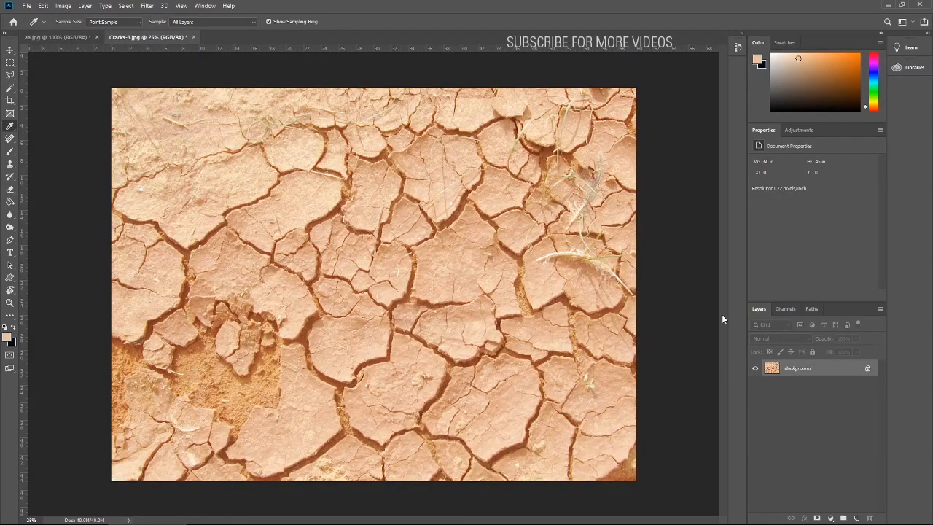
double_click(773, 372)
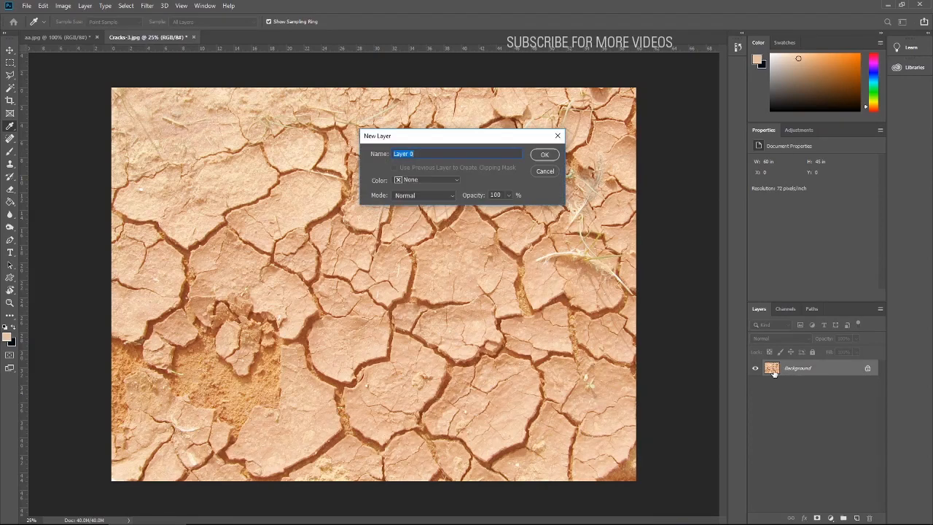
left_click(545, 172)
key("ctrl+a")
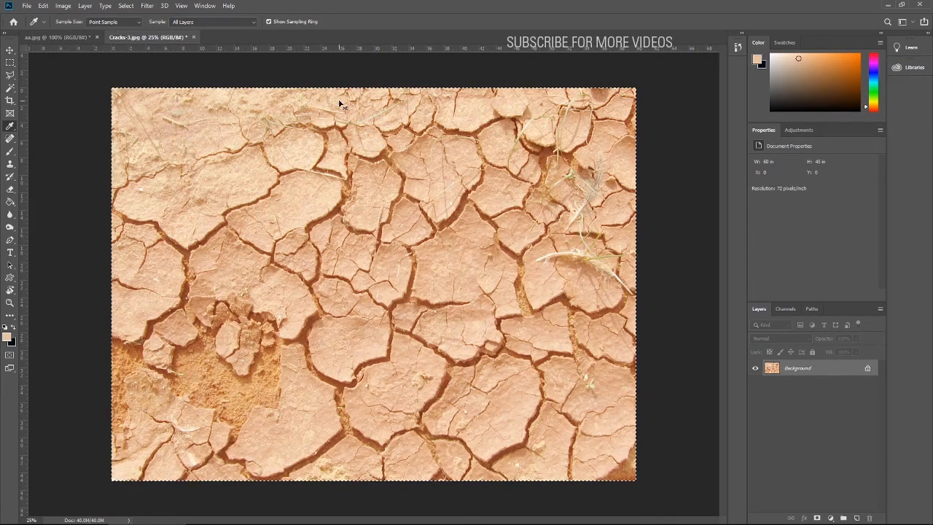
left_click(58, 37)
left_click(10, 51)
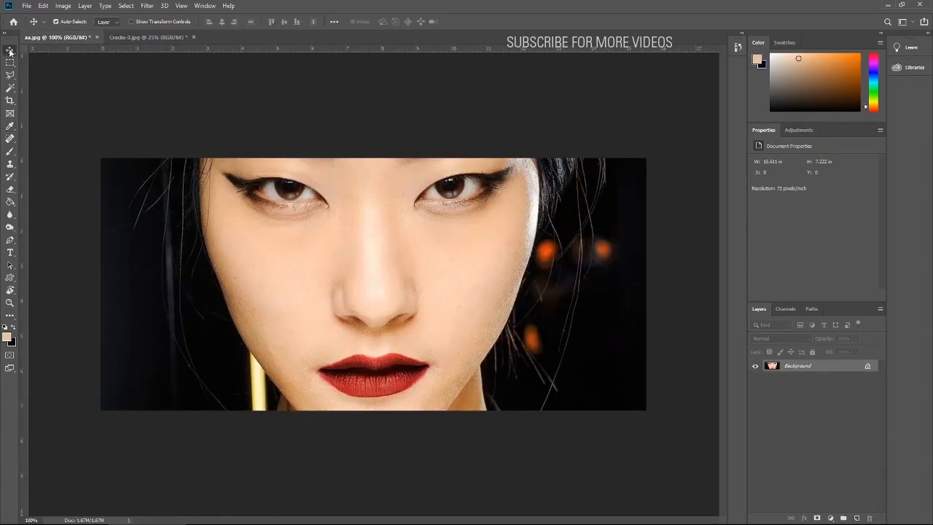
key("ctrl+v")
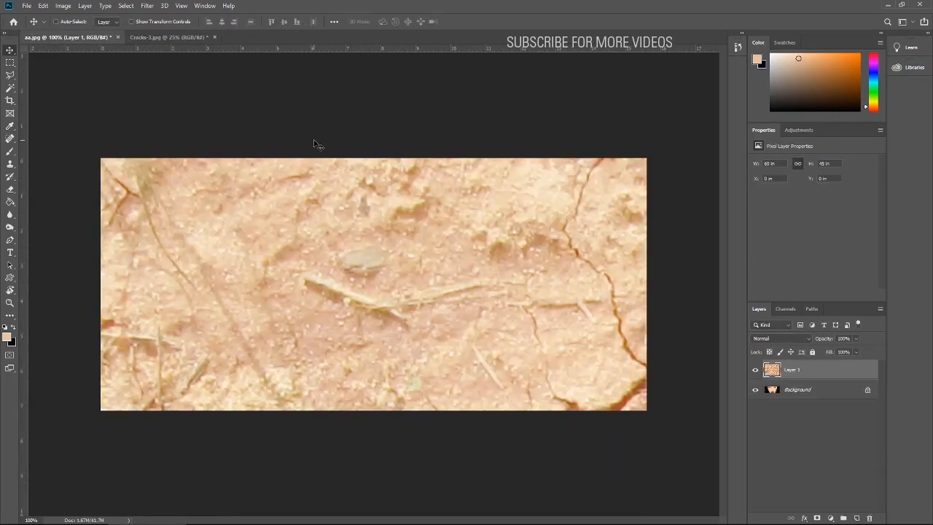
- Scale the pasted cracks layer to 30% and centre it on the canvas
key("ctrl+t")
left_click(182, 22)
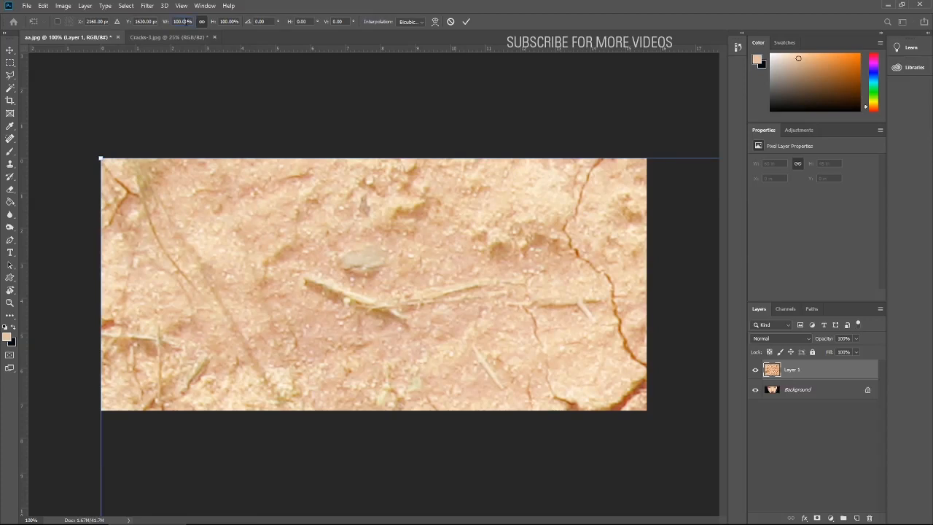
left_click(182, 21)
type("30")
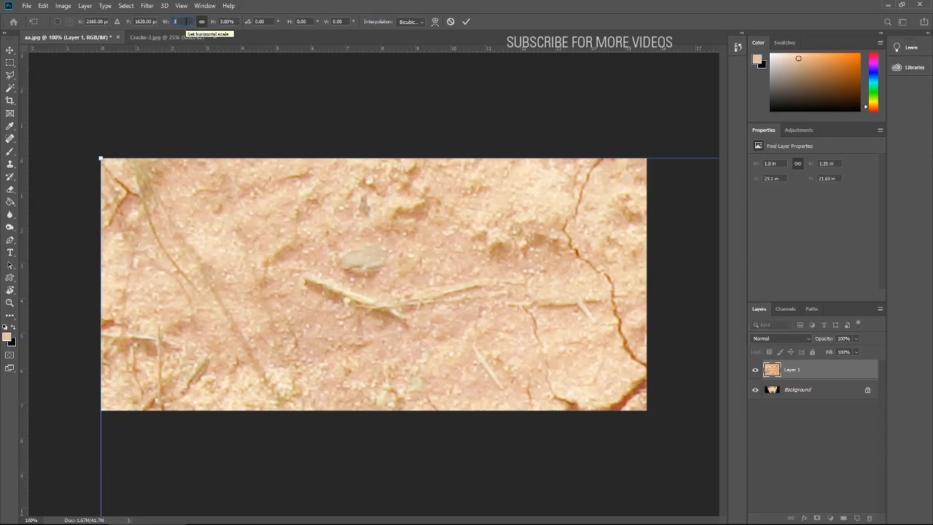
key("Tab")
key("Return")
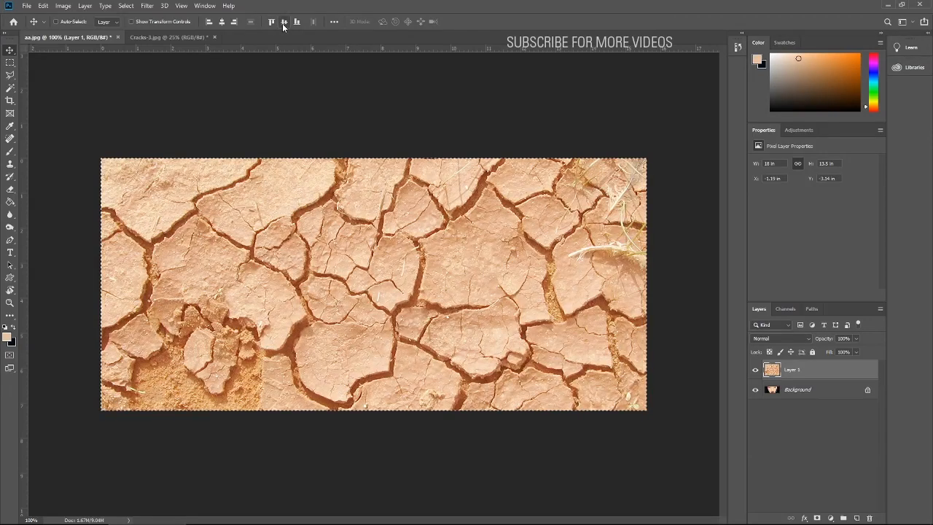
- Scale the cracks layer down further to 60% of its size with Free Transform
key("ctrl+t")
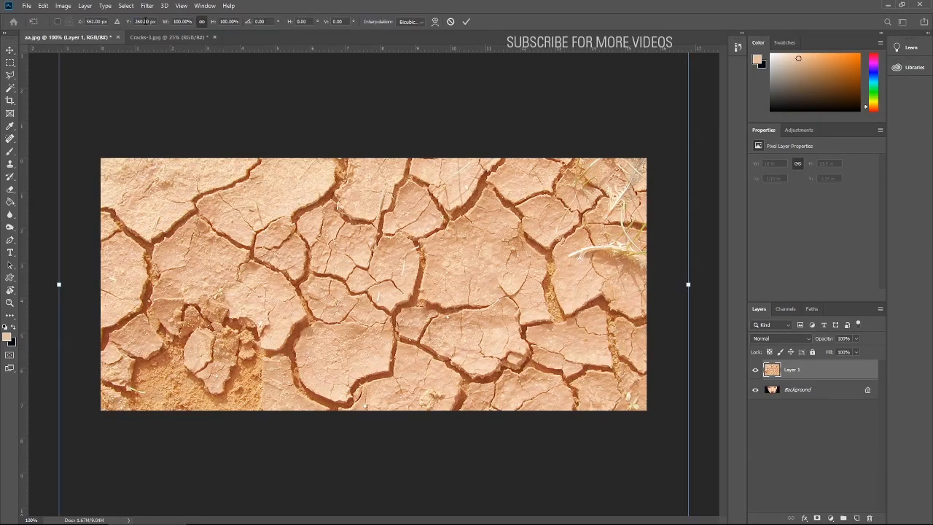
left_click(180, 21)
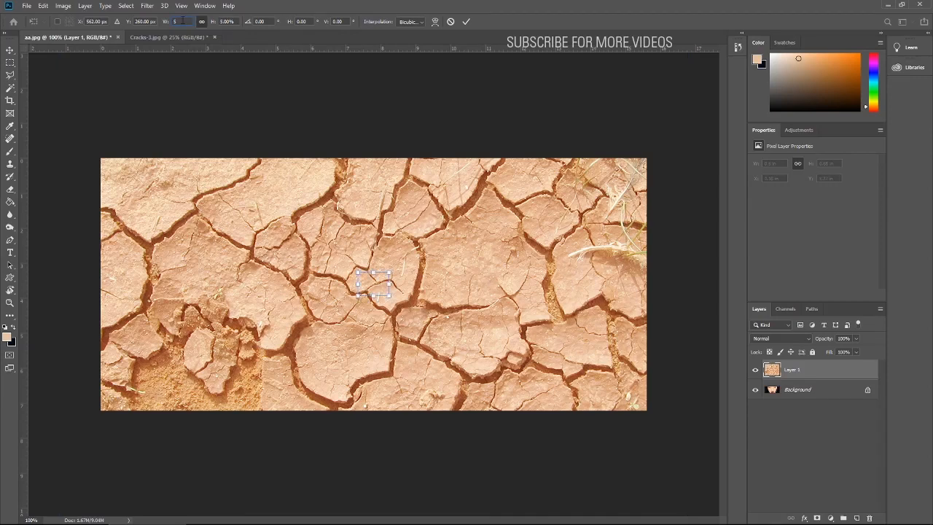
type("50")
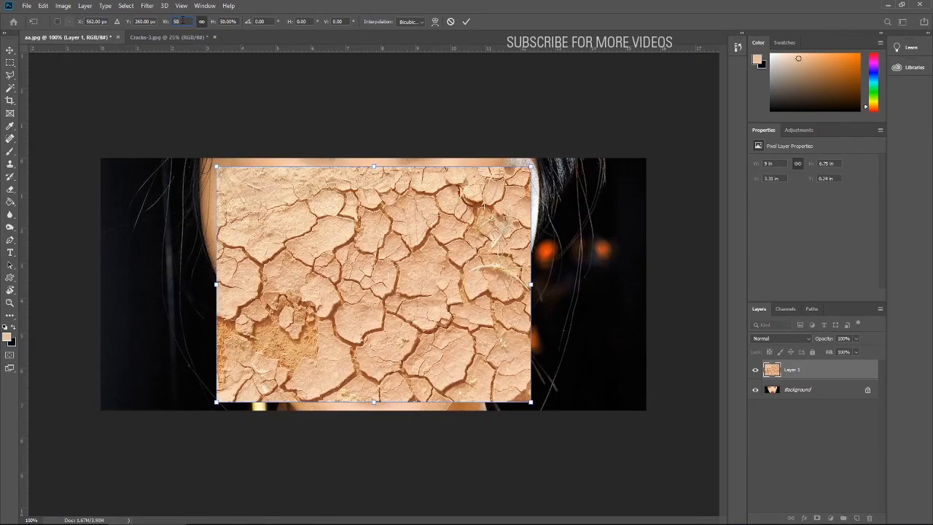
key("BackSpace")
key("BackSpace")
type("70")
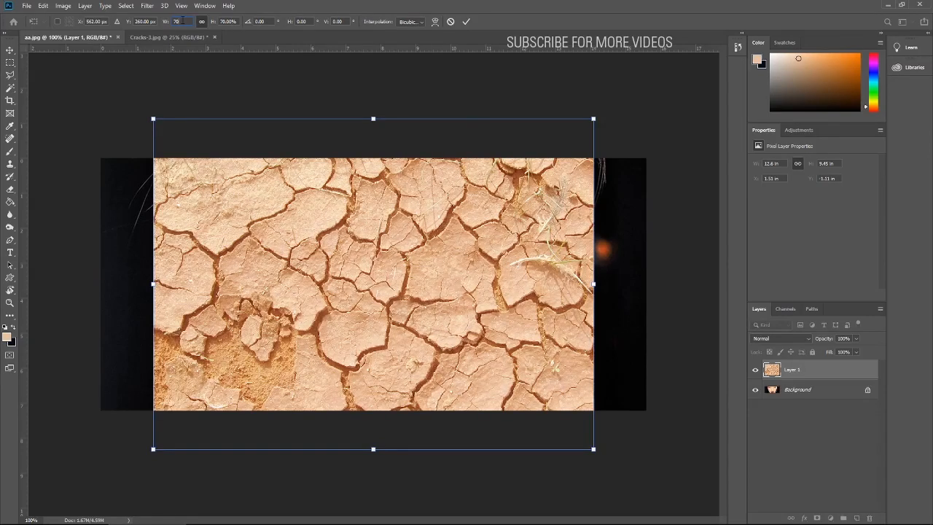
key("BackSpace")
key("BackSpace")
type("60")
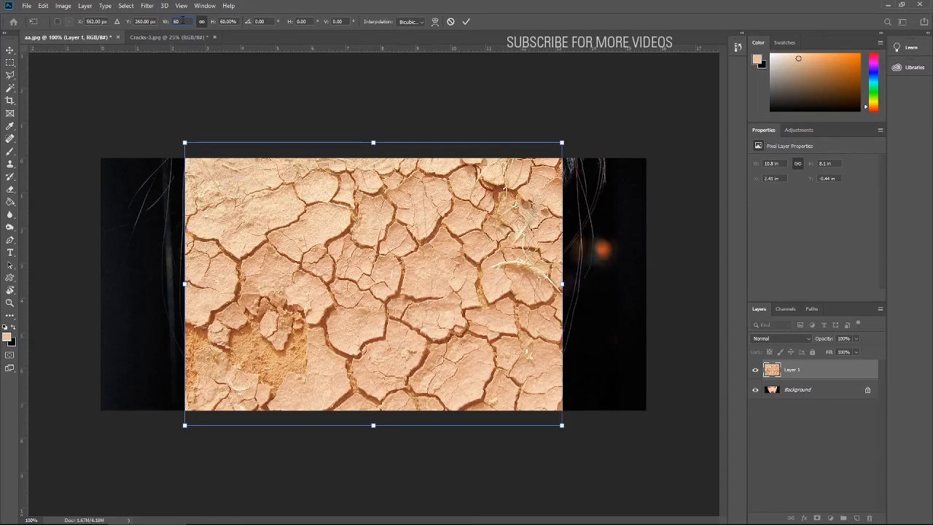
key("Return")
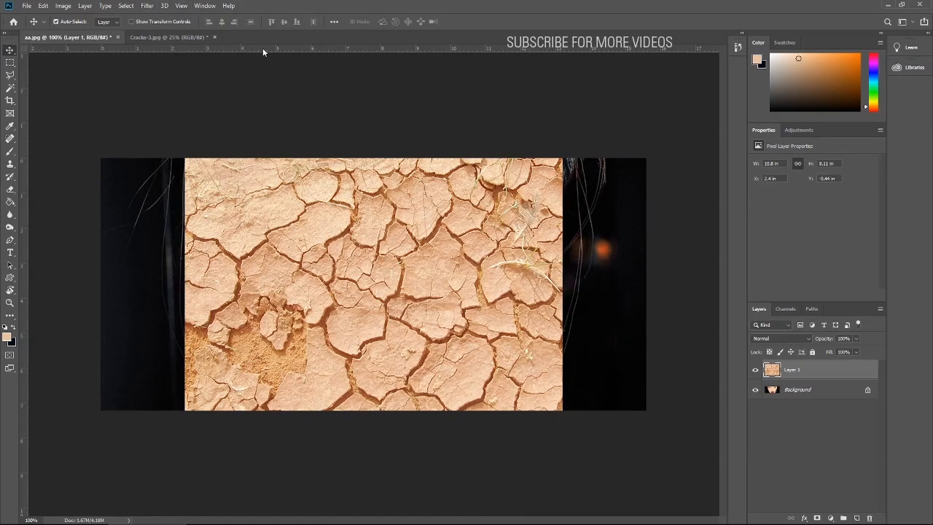
- Place vertical guides at both outer edges of the face and both corners of the mouth, using the cracks layer's visibility to see the portrait
left_click(756, 370)
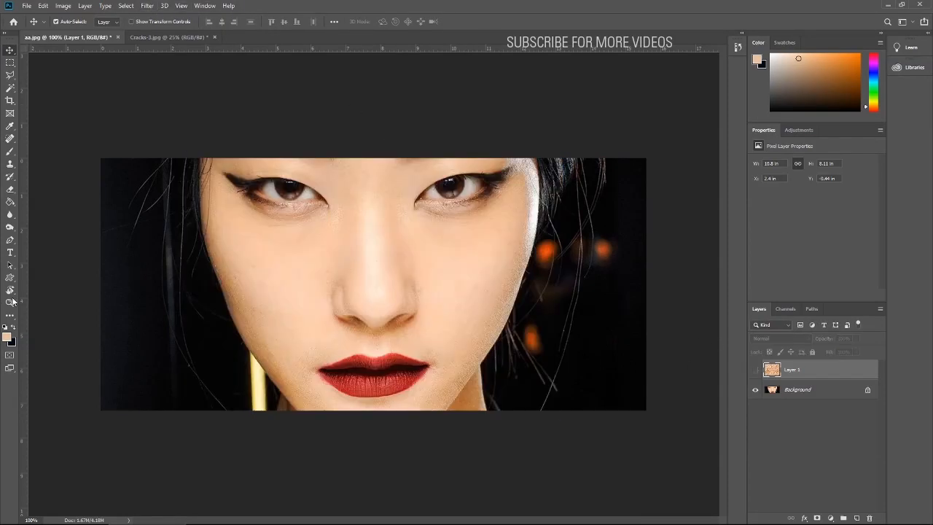
left_click_drag(25, 291, 200, 304)
left_click_drag(26, 251, 541, 301)
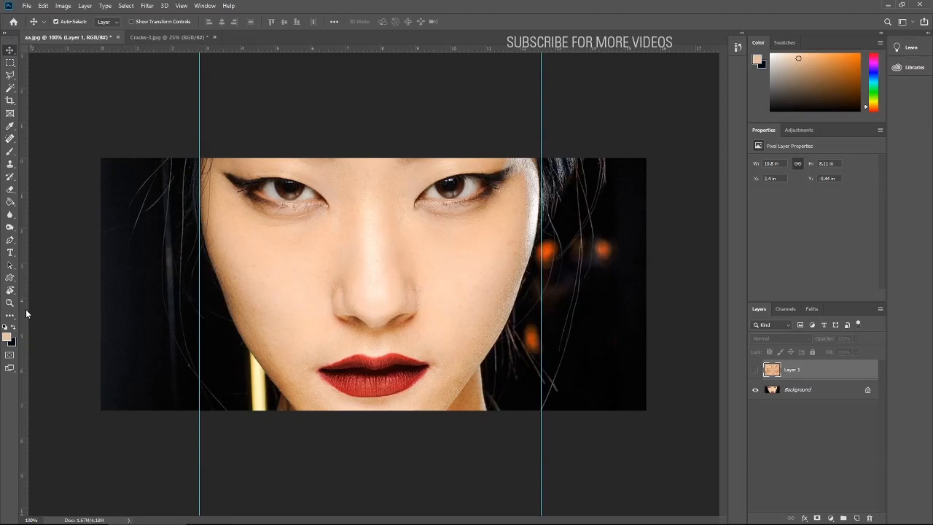
left_click_drag(25, 309, 319, 335)
left_click_drag(23, 265, 429, 334)
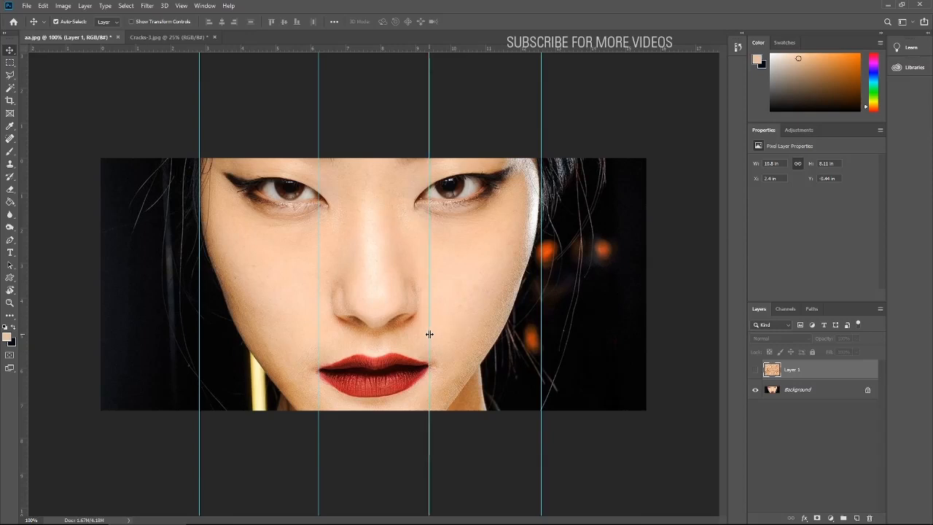
left_click(756, 370)
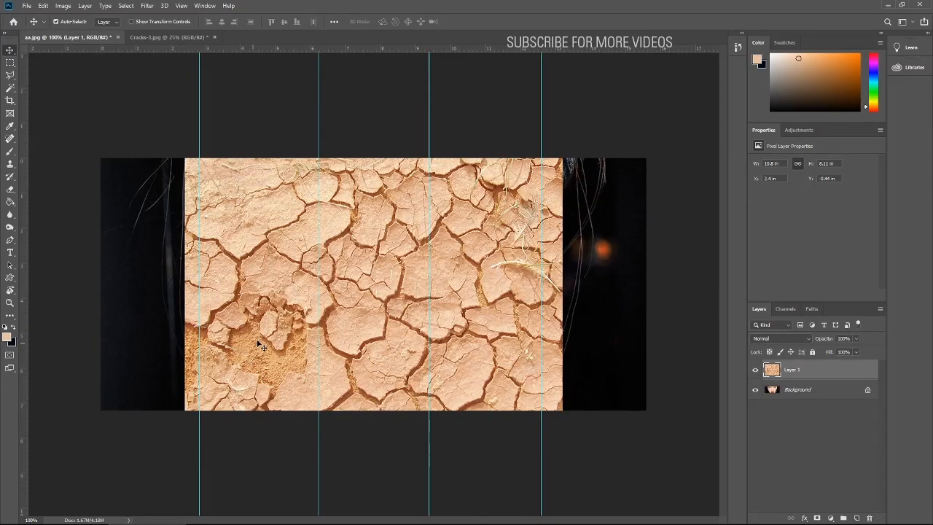
- Compare the cracks layer with the face, shift it horizontally to X 2.54 in so it covers the face, and hide the guides
left_click(755, 371)
left_click(755, 371)
left_click(755, 371)
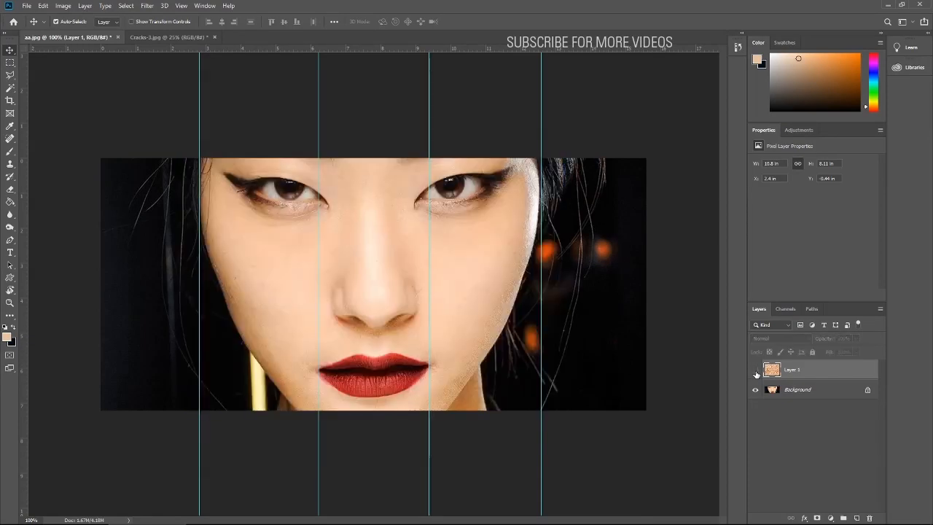
left_click(756, 370)
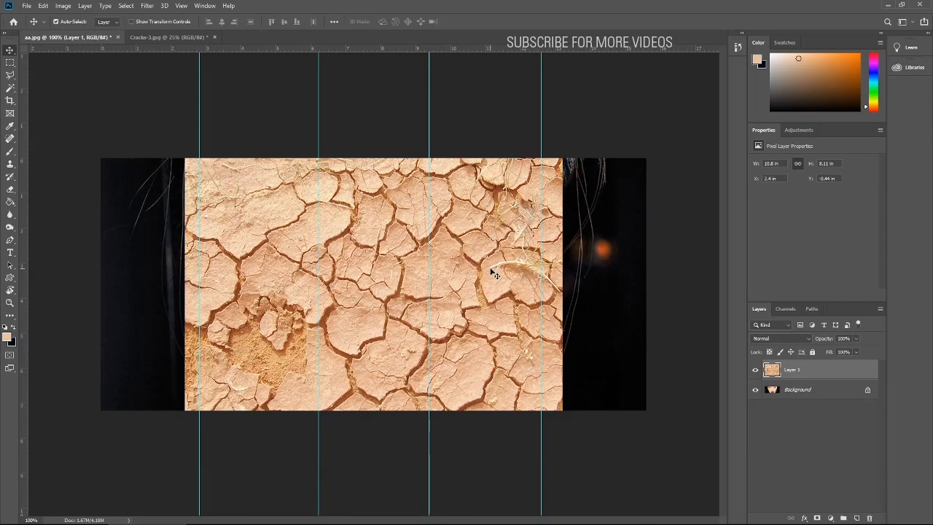
key("shift+Right")
key("shift+Right")
key("shift+Right")
key("shift+Right")
key("shift+Right")
key("shift+Right")
key("shift+Right")
key("shift+Right")
key("shift+Left")
key("shift+Left")
key("shift+Left")
key("shift+Left")
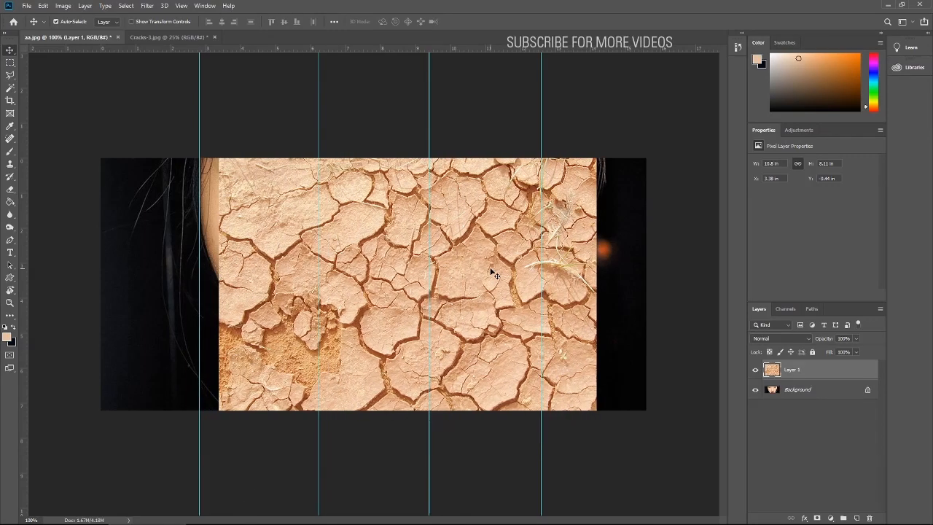
key("shift+Left")
key("shift+Left")
key("shift+Left")
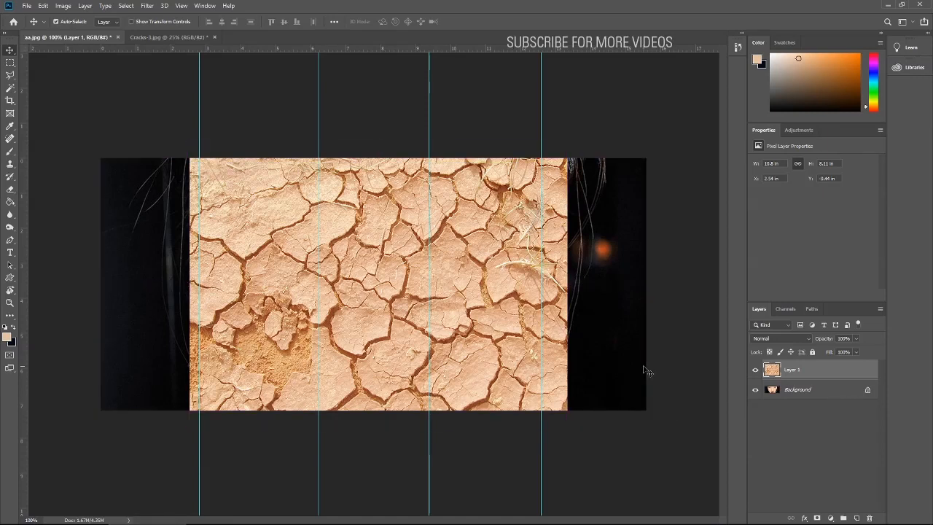
key("ctrl+semicolon")
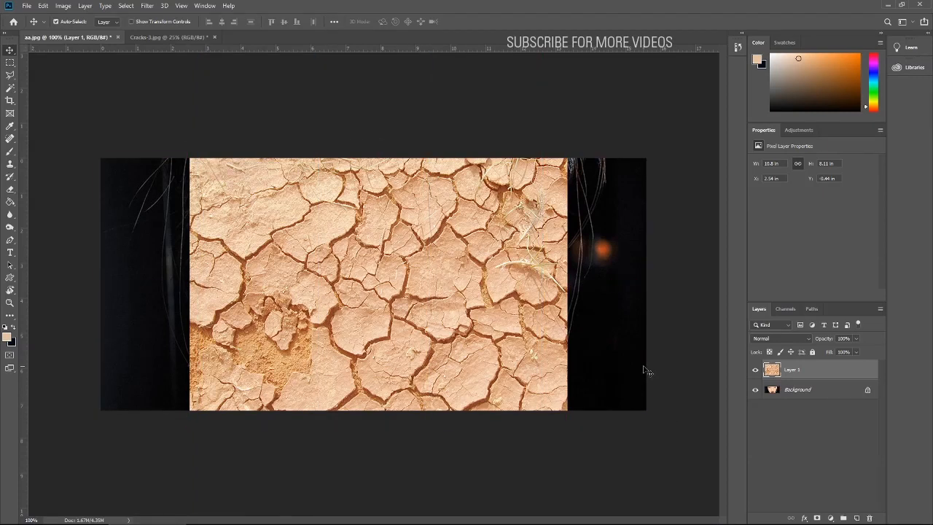
- Blend the cracks layer into the portrait with the Darken mode at 86% opacity, and deselect the layer
left_click(809, 337)
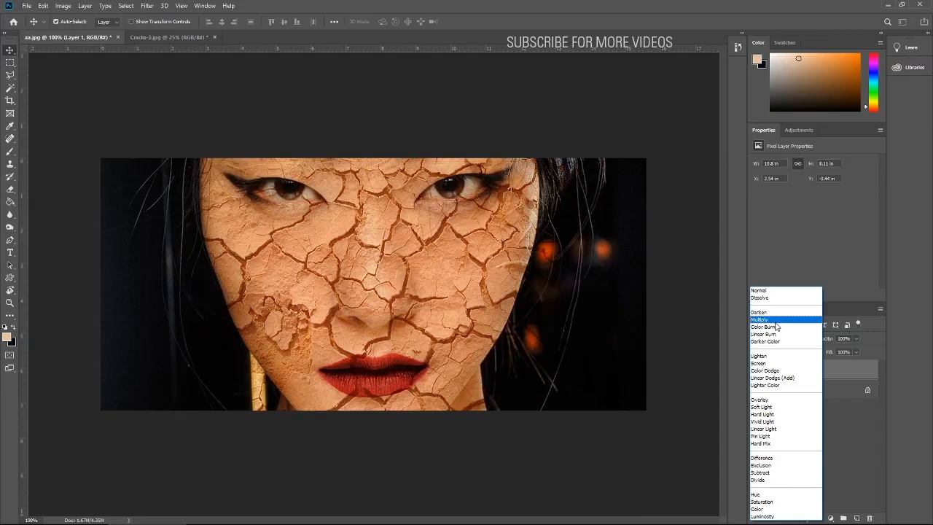
left_click(771, 315)
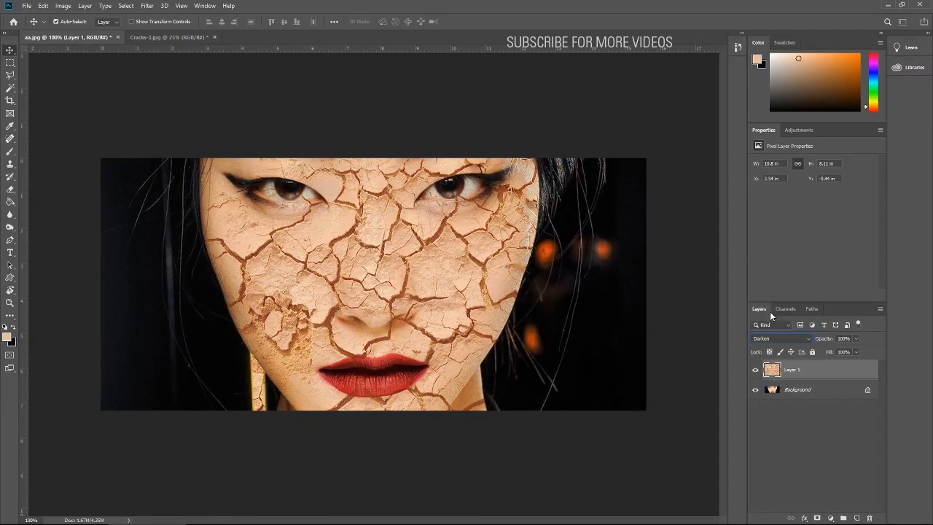
left_click(857, 338)
left_click_drag(853, 352, 852, 353)
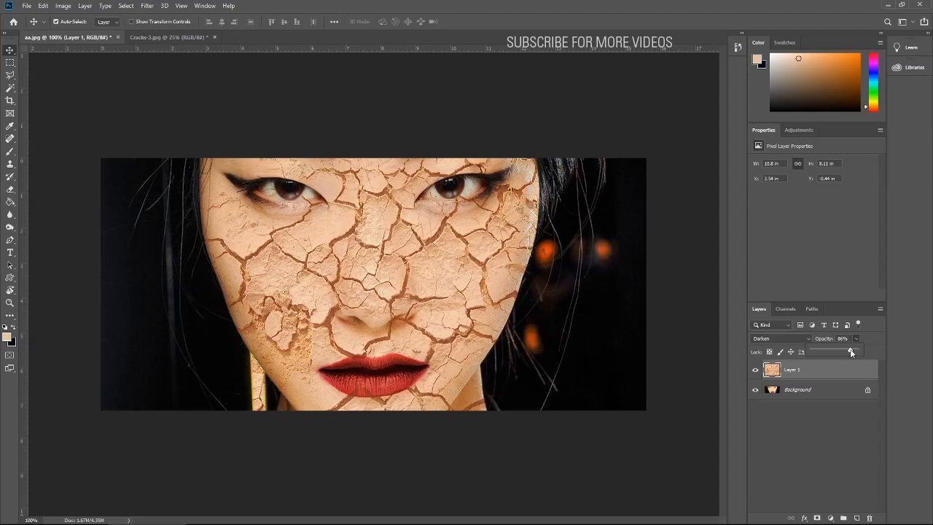
left_click(822, 433)
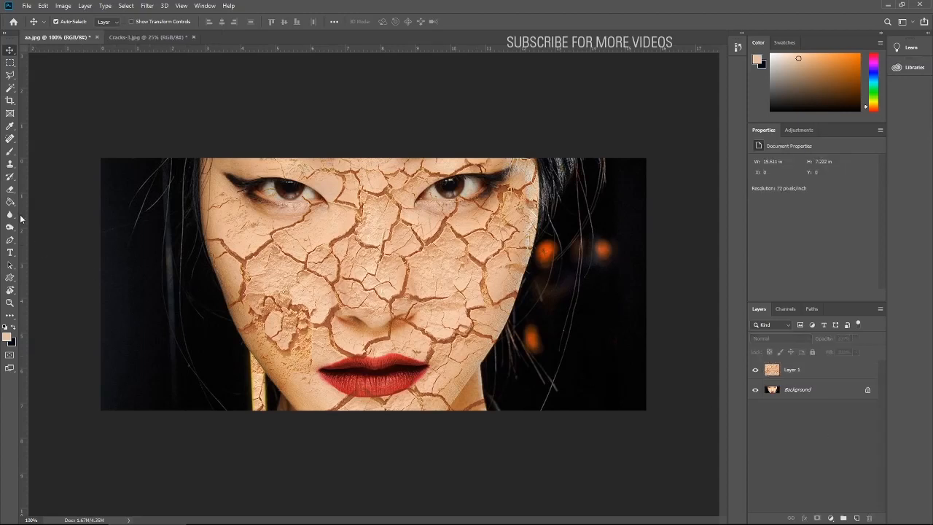
- Erase the parts of Layer 1 outside the face outline, including over the earring, toggling the Background's visibility to find leftovers
left_click(11, 189)
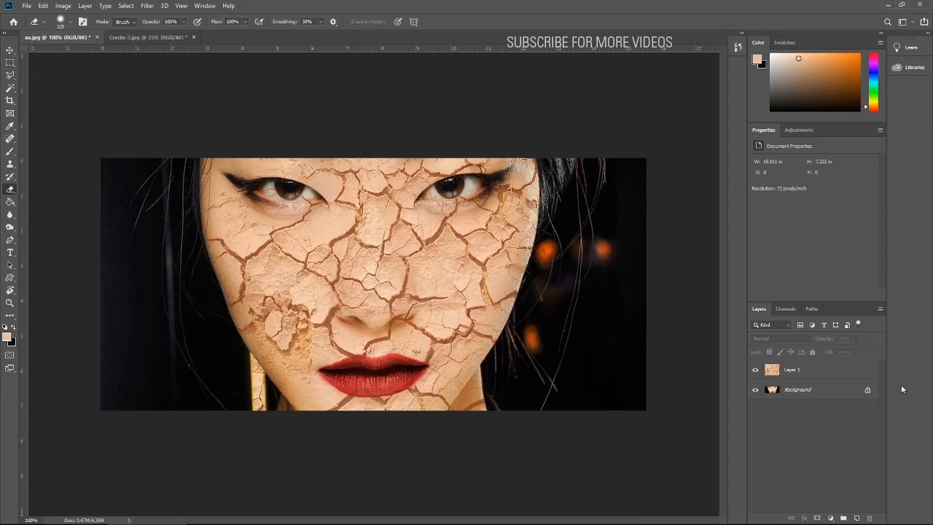
left_click(778, 373)
mouse_move(586, 172)
left_mouse_down()
mouse_move(570, 161)
mouse_move(583, 213)
mouse_move(568, 191)
mouse_move(608, 181)
left_mouse_up()
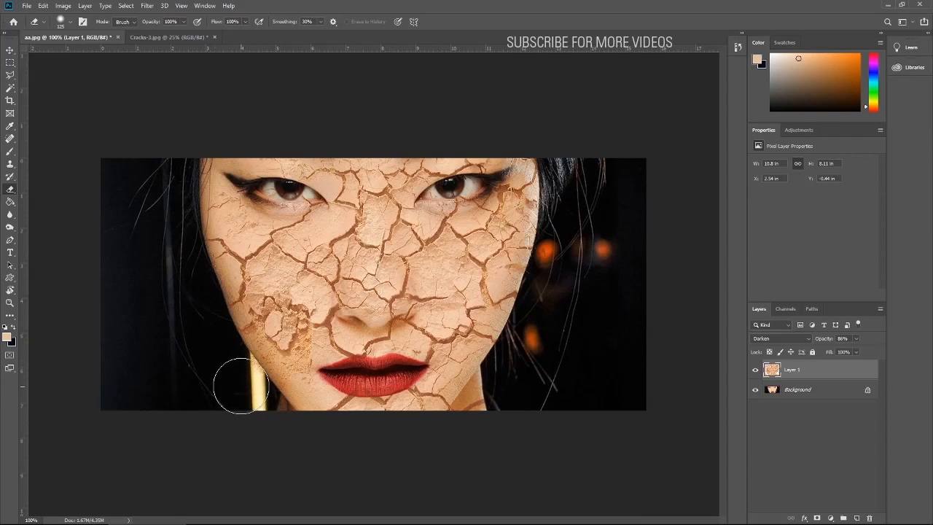
left_click(756, 390)
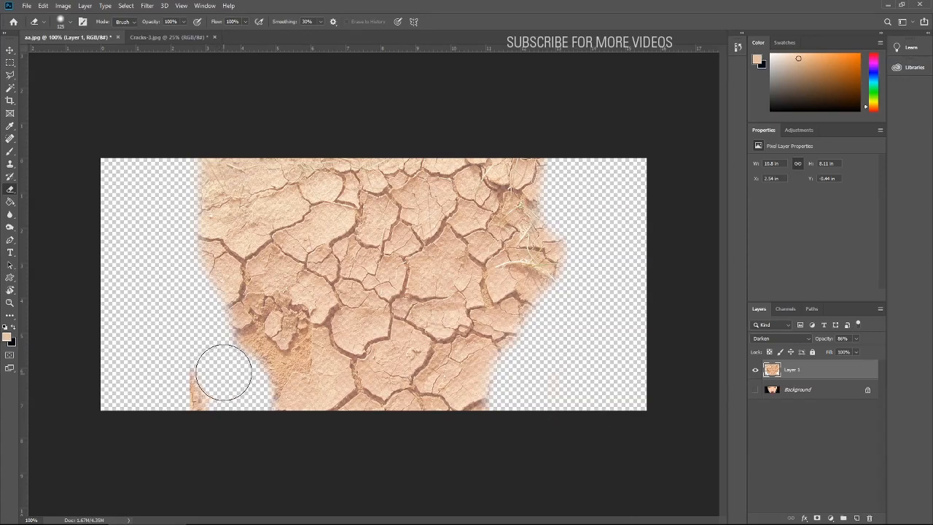
left_click_drag(223, 372, 187, 396)
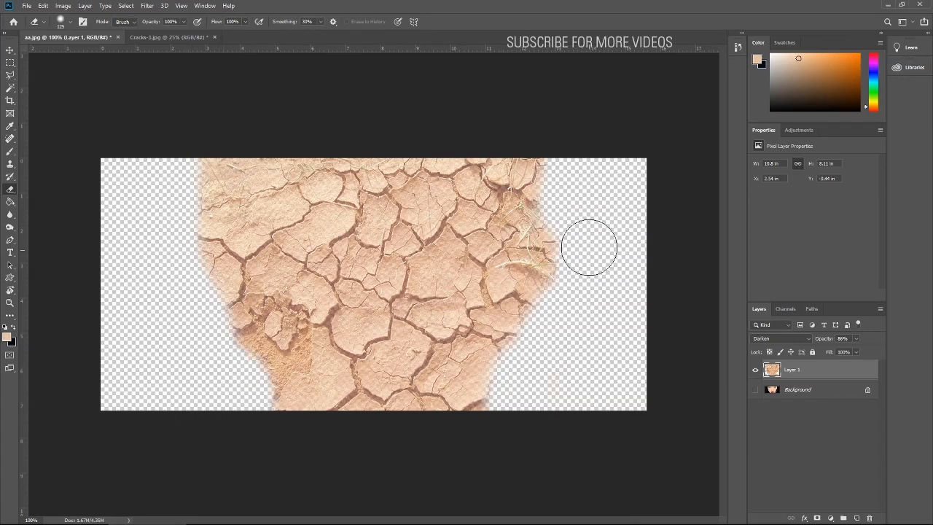
left_click(757, 390)
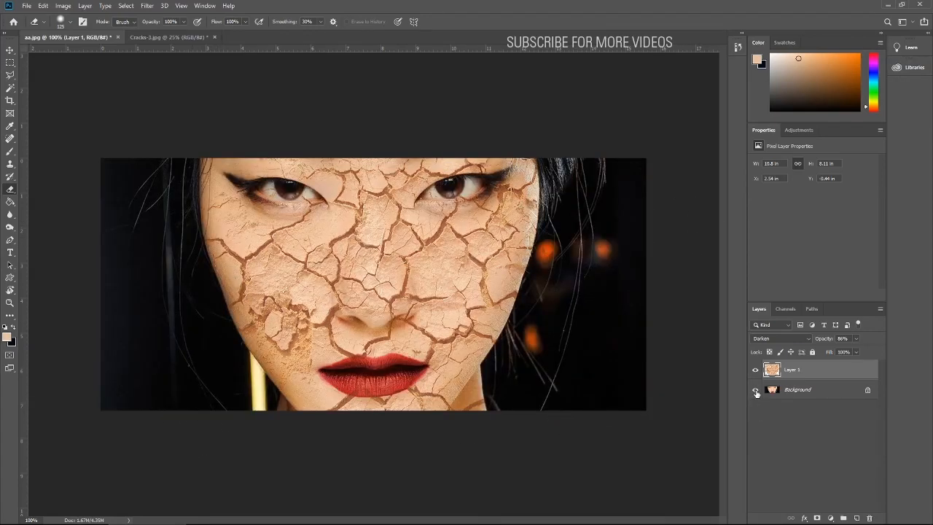
left_click(756, 391)
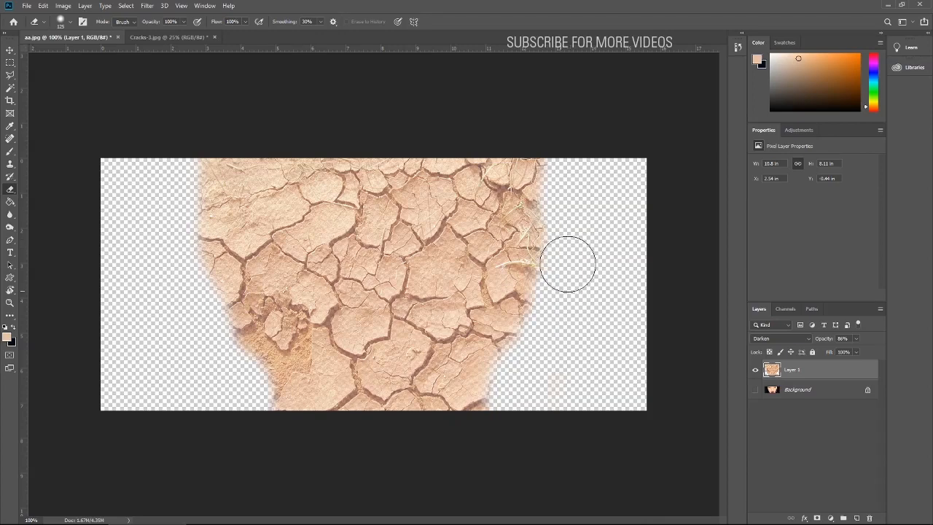
left_click(755, 391)
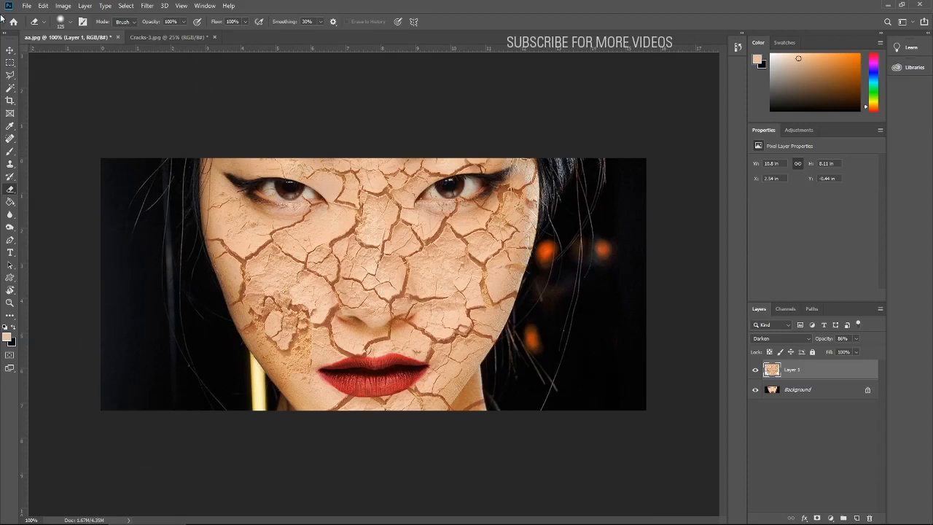
- Duplicate Layer 1 and shift the copy slightly up and to the right, to about X 2.9 in, Y -0.89 in
left_click(10, 50)
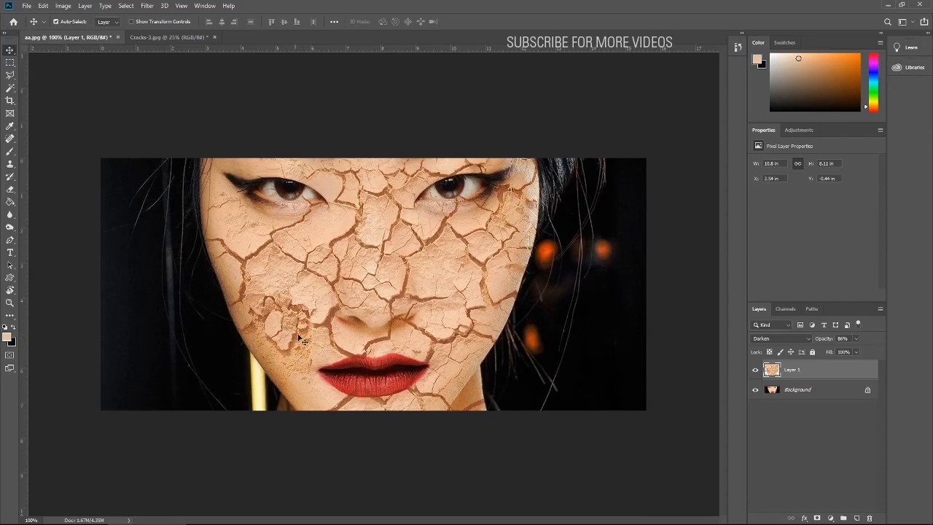
left_click_drag(773, 376, 855, 516)
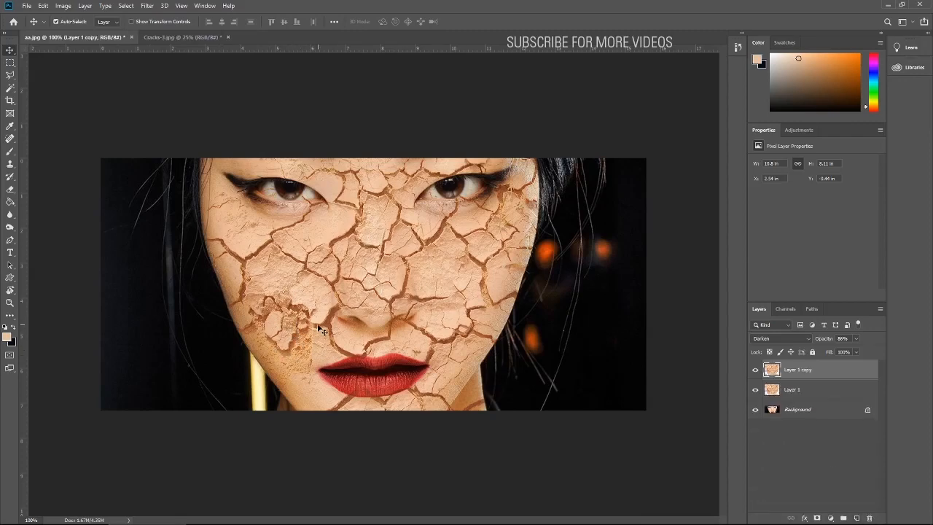
left_click_drag(321, 333, 332, 309)
- Erase the duplicated cracks except for the crumbled patch on the cheek, hiding the other two layers while erasing and restoring them
left_click(9, 190)
mouse_move(241, 230)
left_mouse_down()
mouse_move(330, 202)
mouse_move(360, 160)
mouse_move(519, 204)
mouse_move(595, 152)
mouse_move(434, 172)
mouse_move(506, 212)
mouse_move(501, 333)
mouse_move(475, 387)
mouse_move(539, 321)
left_mouse_up()
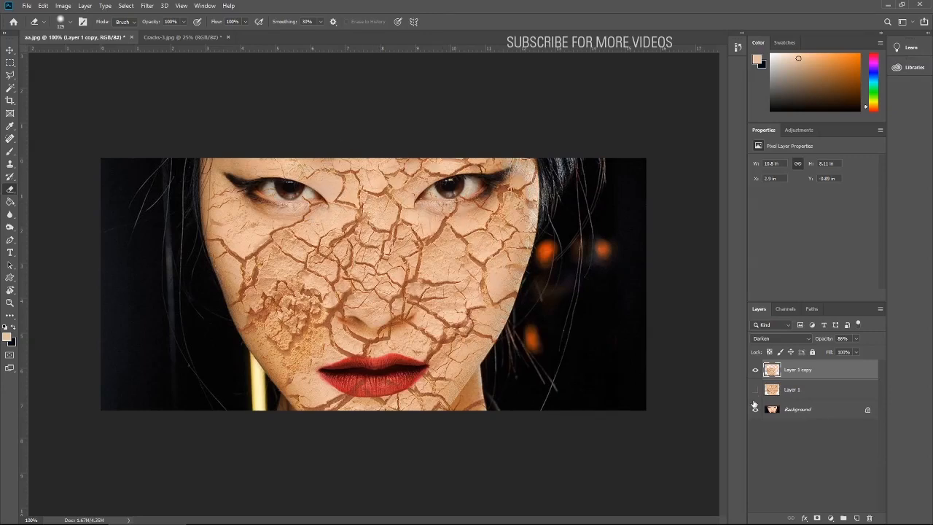
left_click(755, 390)
left_click(755, 409)
mouse_move(517, 273)
left_mouse_down()
mouse_move(555, 240)
mouse_move(563, 417)
mouse_move(531, 156)
left_mouse_up()
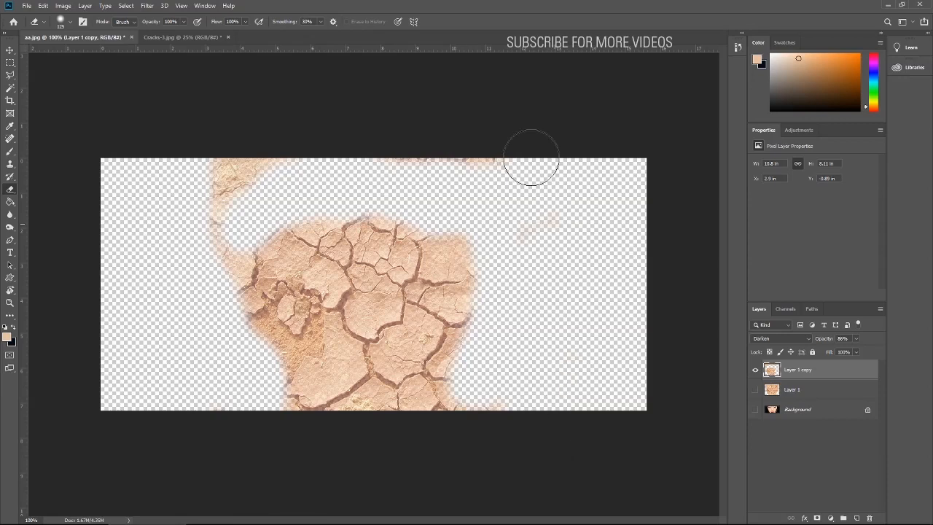
mouse_move(241, 157)
left_mouse_down()
mouse_move(183, 219)
mouse_move(191, 229)
mouse_move(222, 178)
left_mouse_up()
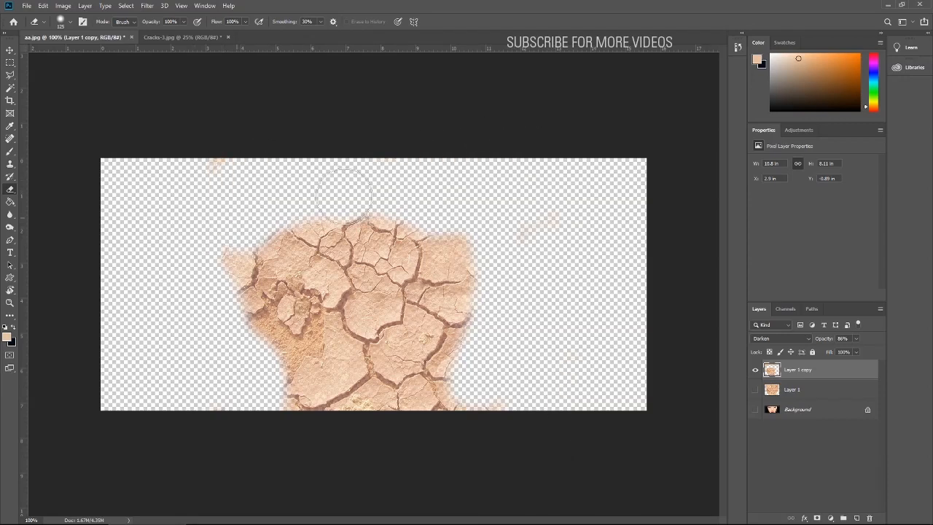
mouse_move(401, 221)
left_mouse_down()
mouse_move(369, 251)
mouse_move(382, 262)
mouse_move(442, 275)
mouse_move(464, 249)
mouse_move(434, 375)
mouse_move(439, 394)
mouse_move(471, 375)
mouse_move(357, 401)
mouse_move(299, 443)
mouse_move(395, 358)
mouse_move(357, 278)
mouse_move(326, 242)
mouse_move(263, 254)
mouse_move(315, 238)
left_mouse_up()
mouse_move(398, 339)
left_mouse_down()
mouse_move(358, 400)
mouse_move(264, 409)
mouse_move(524, 382)
mouse_move(597, 327)
left_mouse_up()
mouse_move(459, 235)
left_mouse_down()
mouse_move(496, 107)
mouse_move(339, 86)
mouse_move(232, 168)
mouse_move(189, 183)
mouse_move(391, 146)
mouse_move(596, 367)
left_mouse_up()
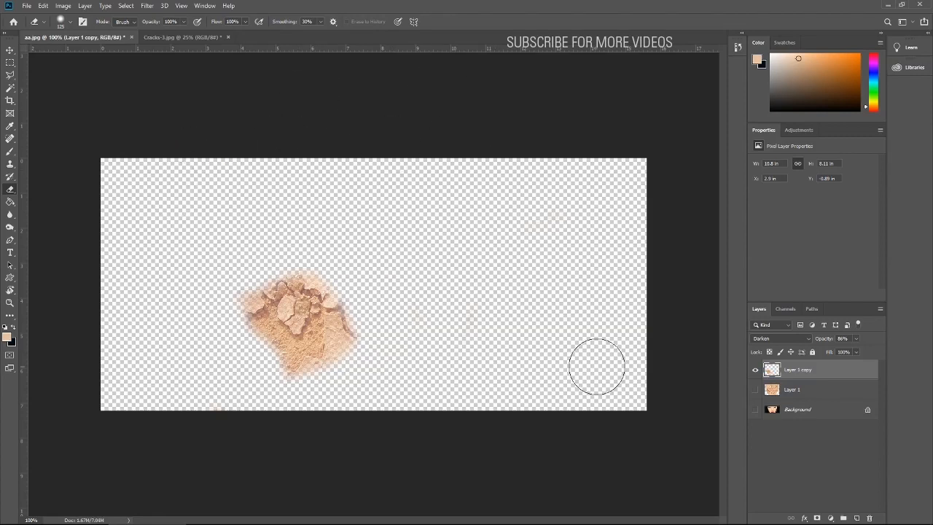
left_click(756, 391)
left_click(755, 409)
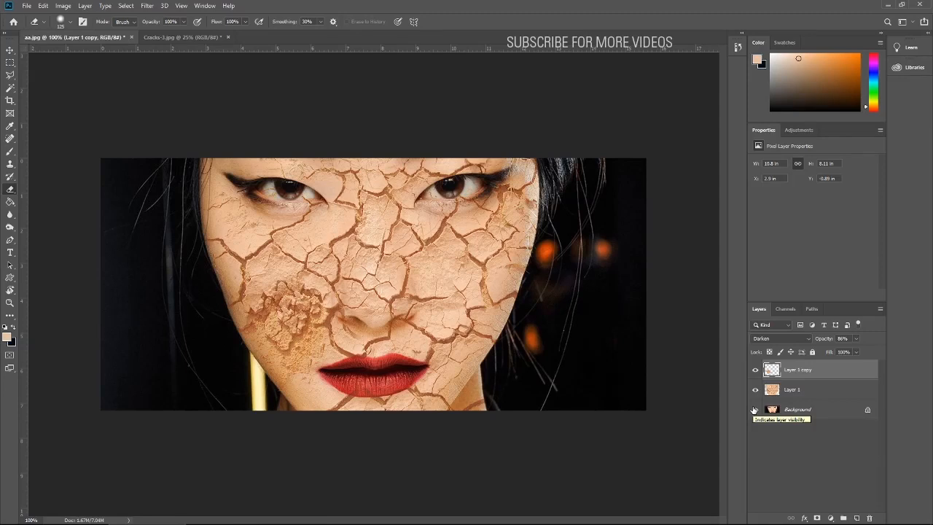
- Duplicate the Background layer, place the copy at the top of the layer stack, and set its blend mode to Darken
left_click_drag(771, 410, 858, 517)
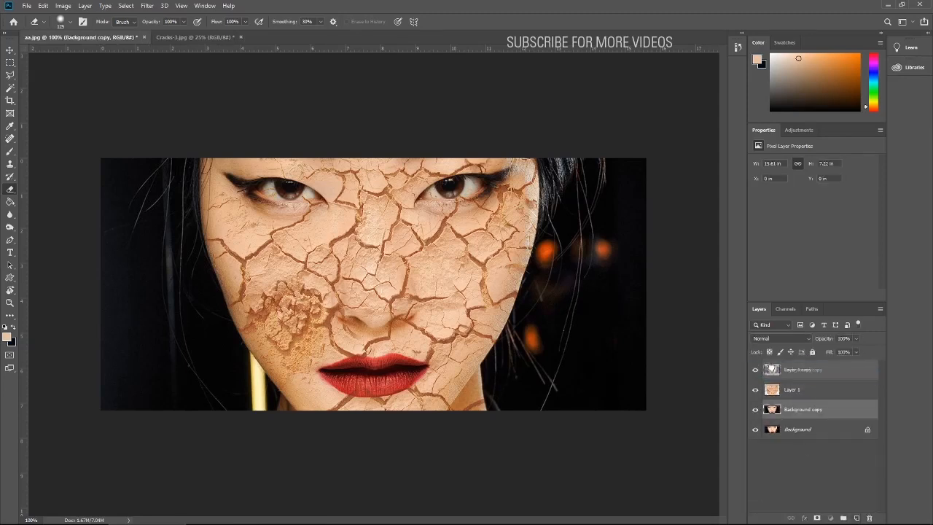
left_click_drag(771, 362, 773, 365)
left_click(781, 338)
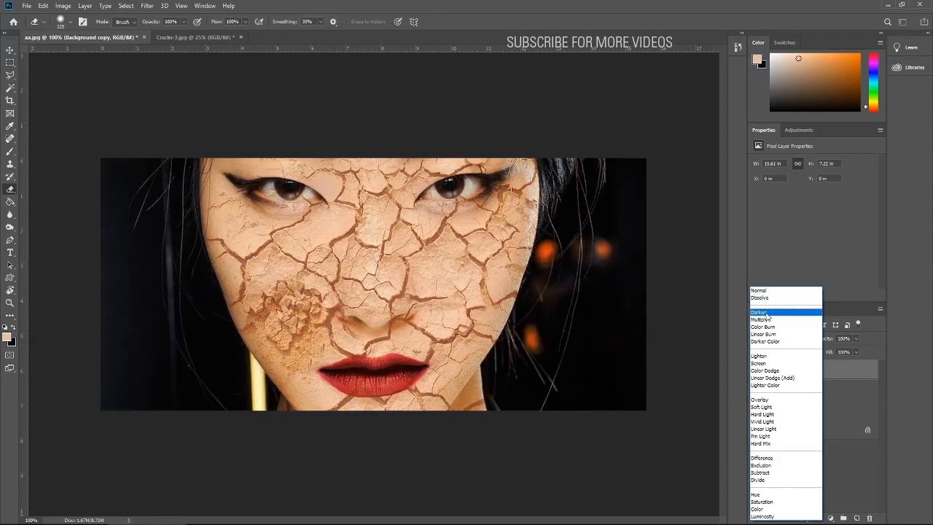
left_click(767, 315)
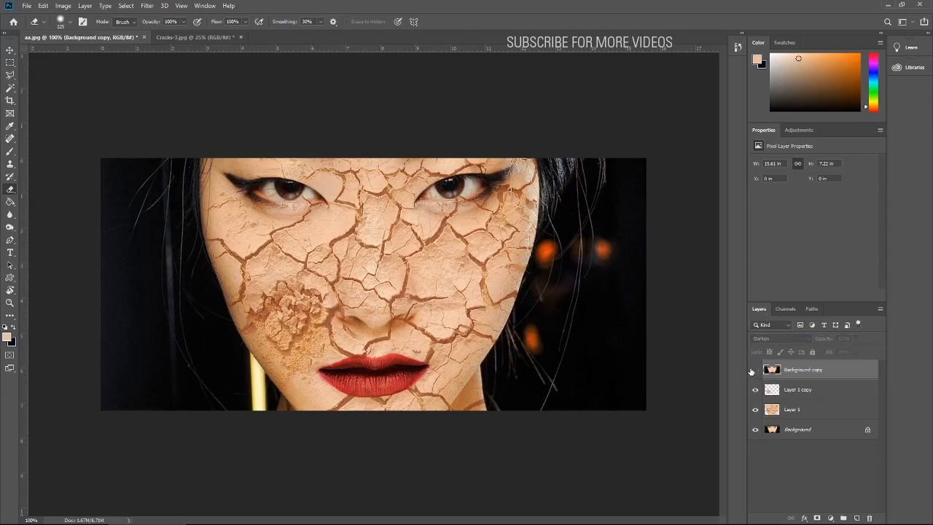
left_click(9, 51)
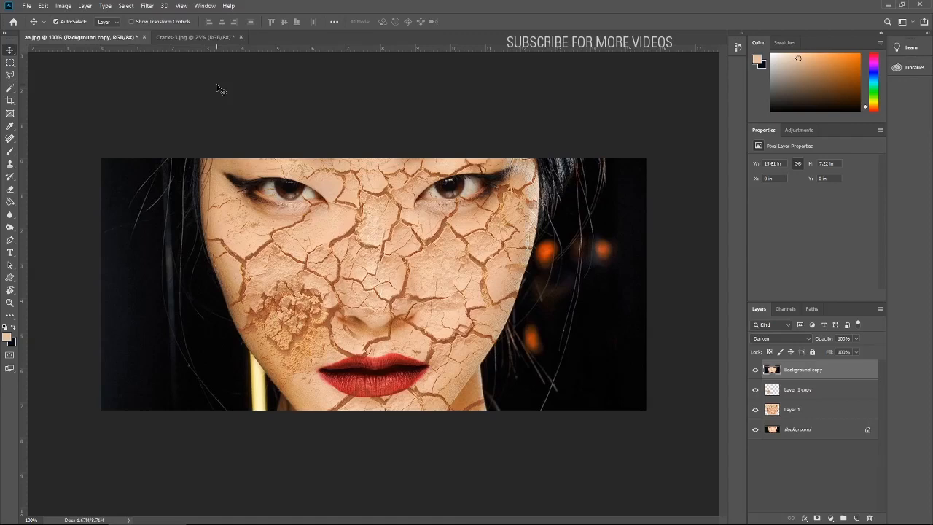
left_click(196, 37)
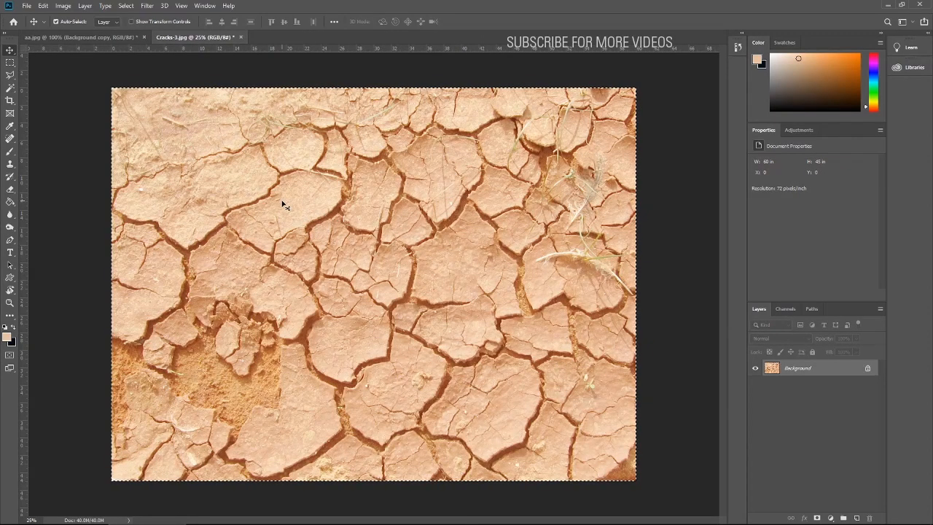
left_click(84, 36)
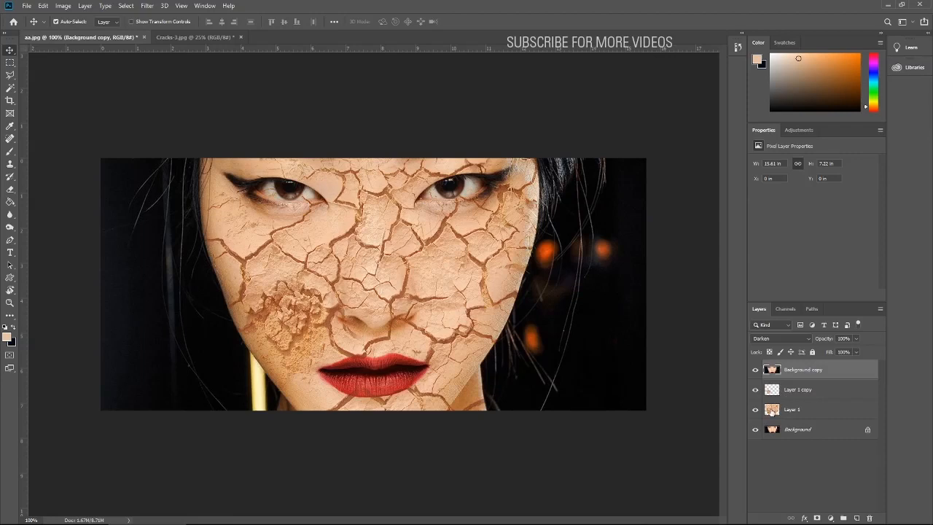
- Try intensifying the cracks with a duplicate of Layer 1 at 100% opacity, and delete that duplicate
left_click_drag(773, 412, 860, 519)
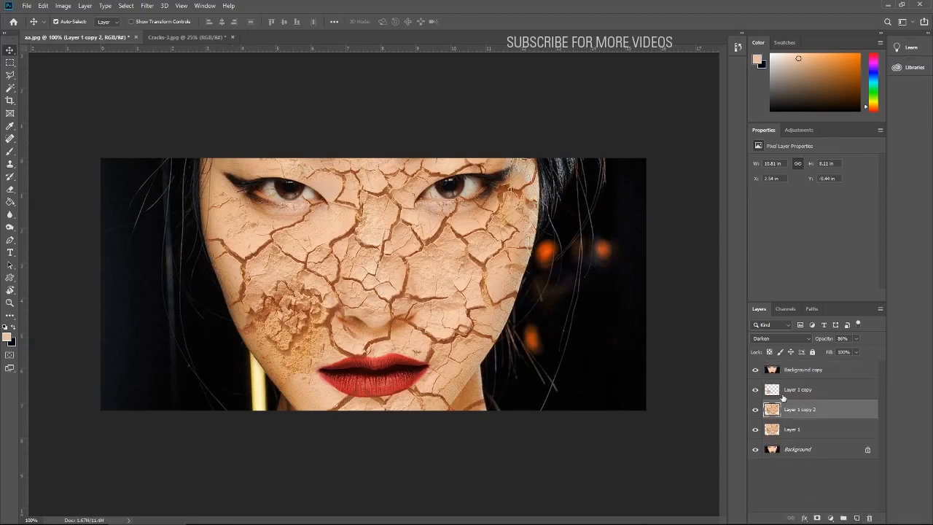
left_click(857, 338)
left_click_drag(847, 351, 865, 352)
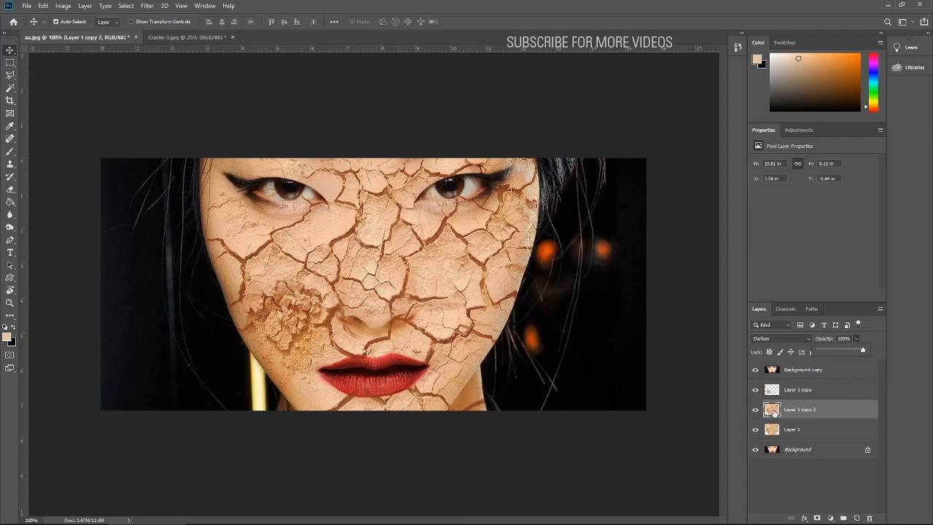
left_click_drag(772, 412, 870, 518)
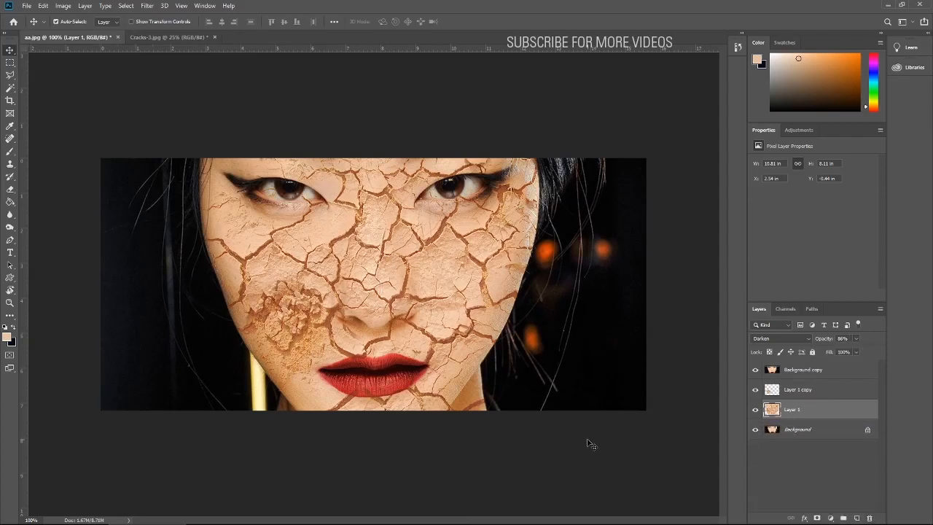